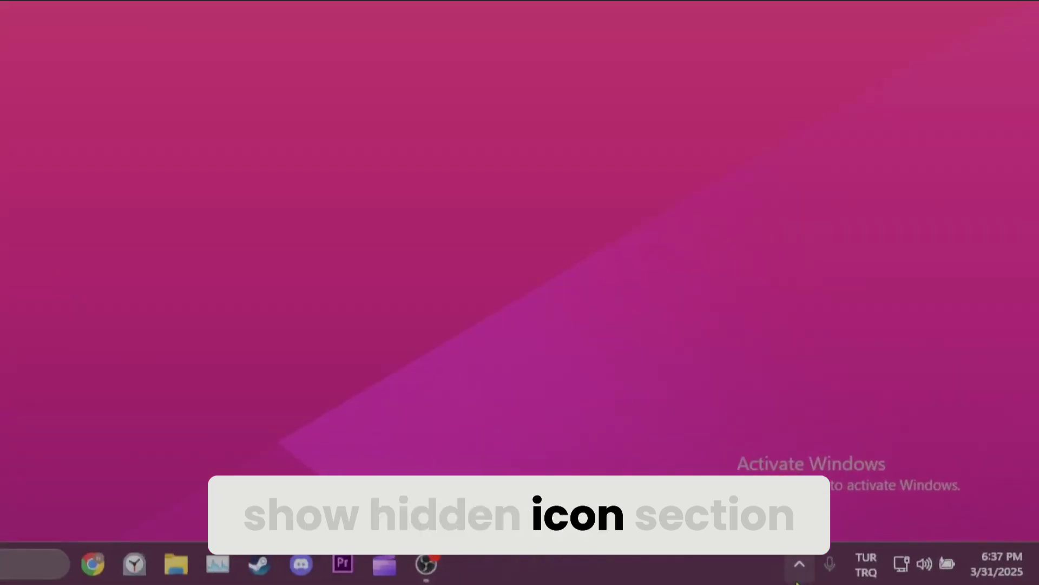
# - Quit Discord from its system tray icon so nothing keeps running in the background
pyautogui.click(902, 572)
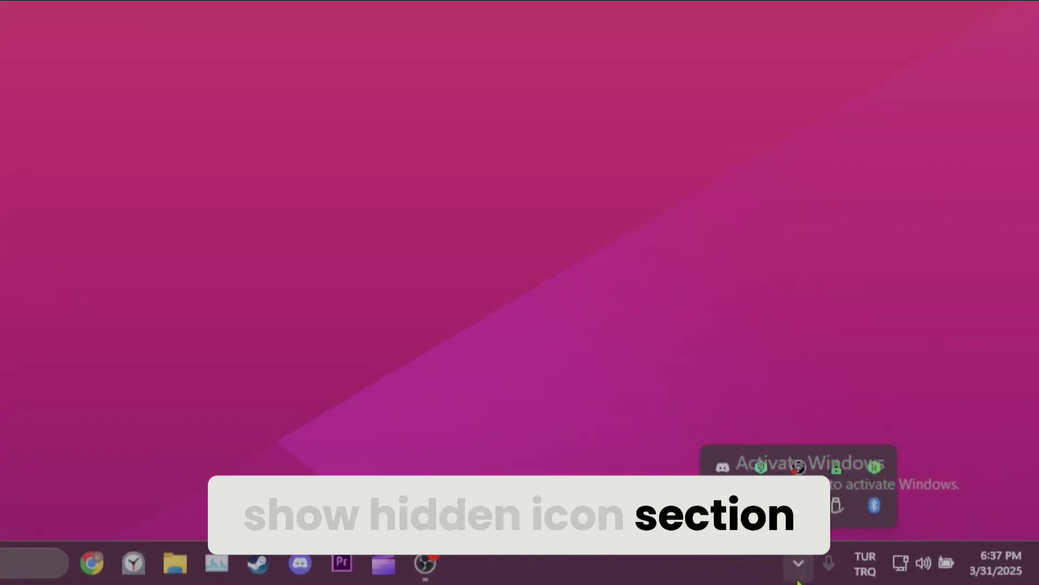
pyautogui.rightClick(724, 467)
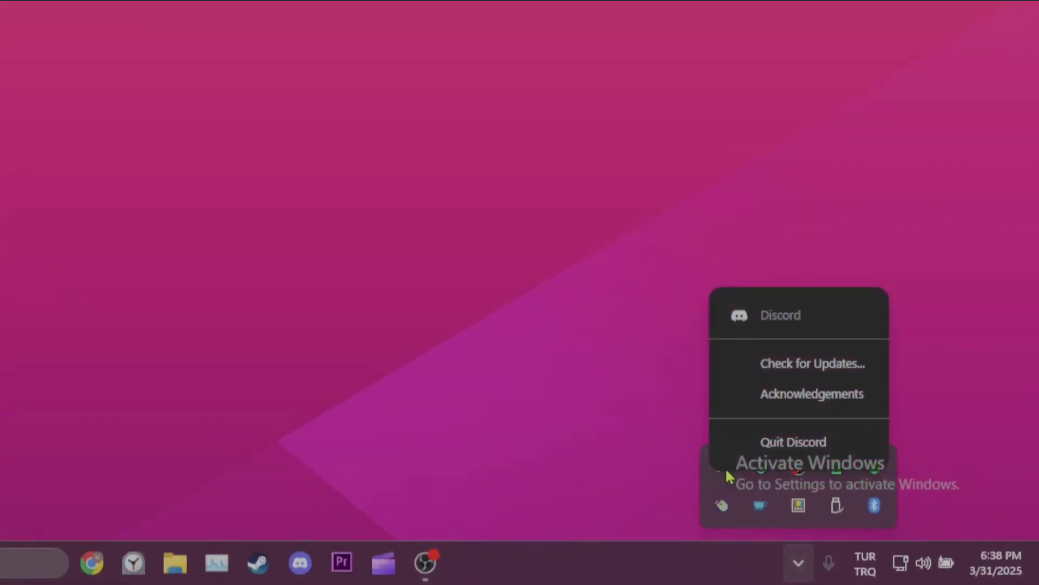
pyautogui.click(761, 444)
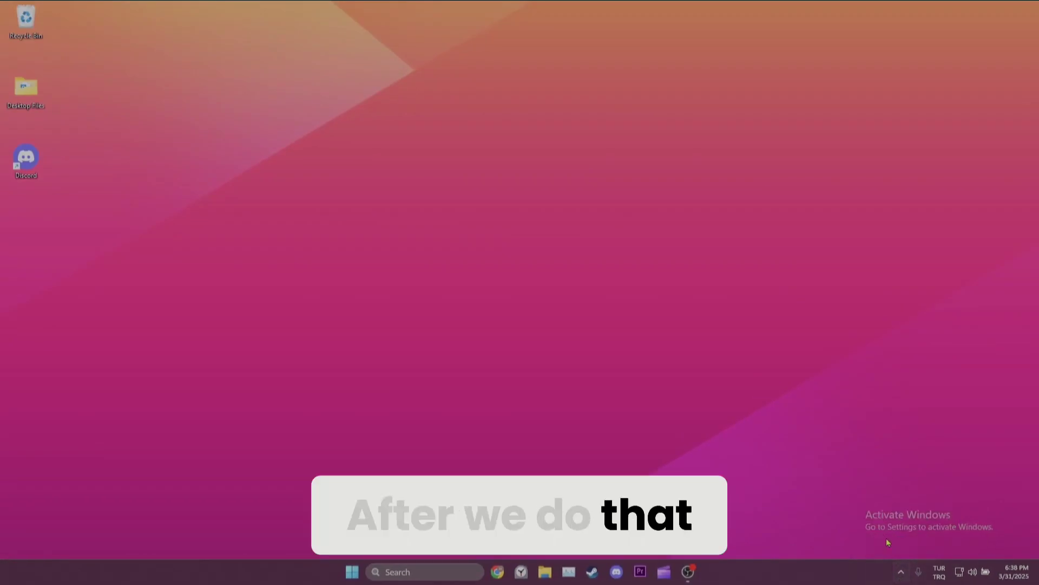
# - Enable 'Run this program as an administrator' in the Discord shortcut's Compatibility properties and apply it
pyautogui.rightClick(28, 172)
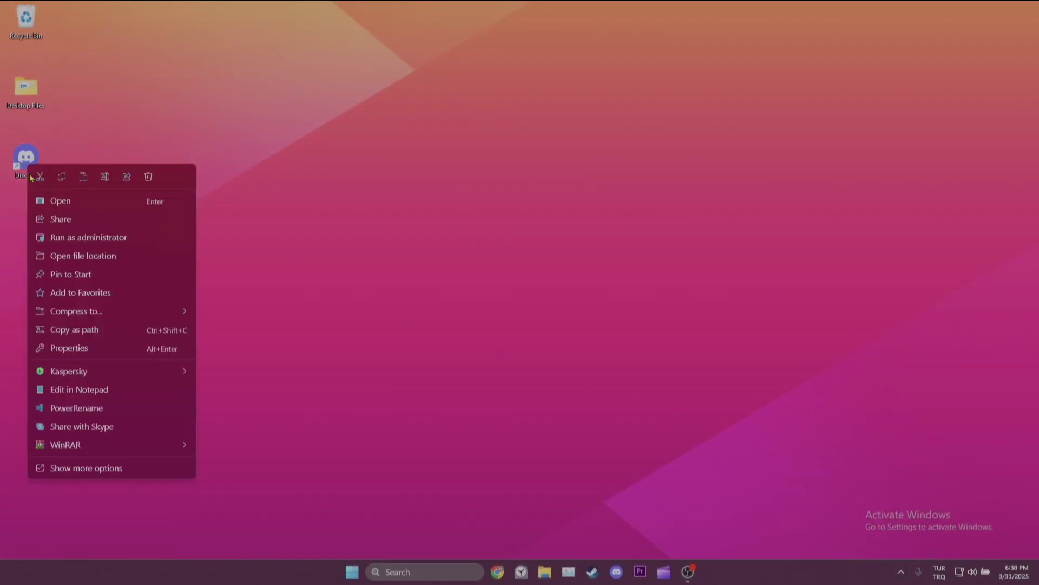
pyautogui.click(124, 347)
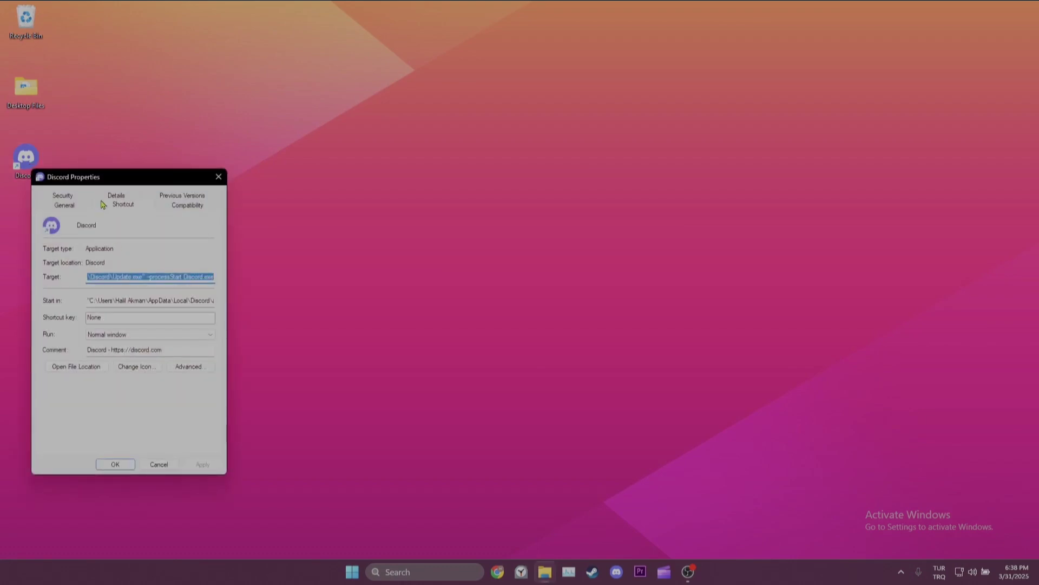
pyautogui.moveTo(100, 182); pyautogui.dragTo(461, 158)
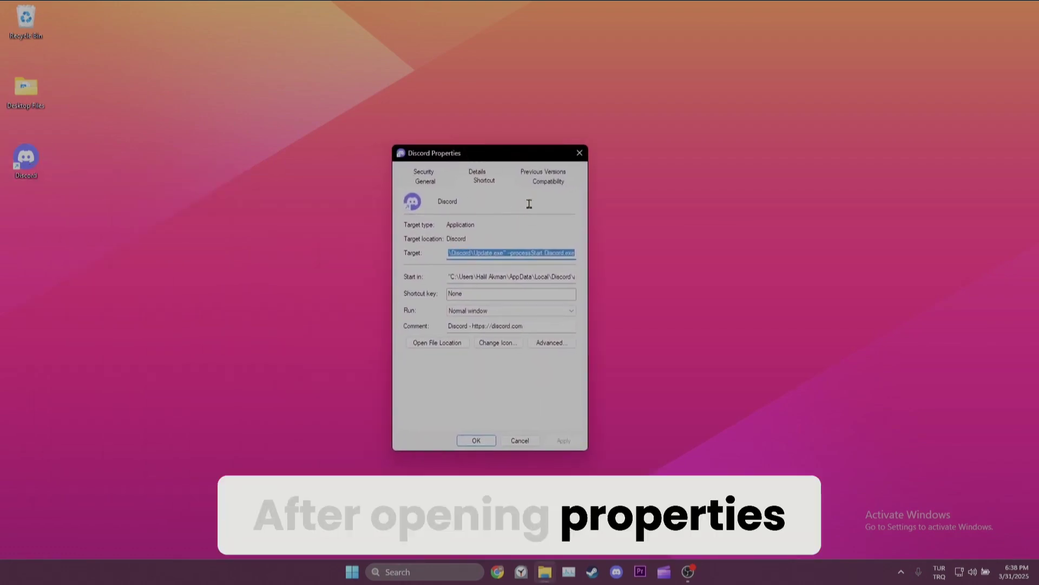
pyautogui.click(555, 183)
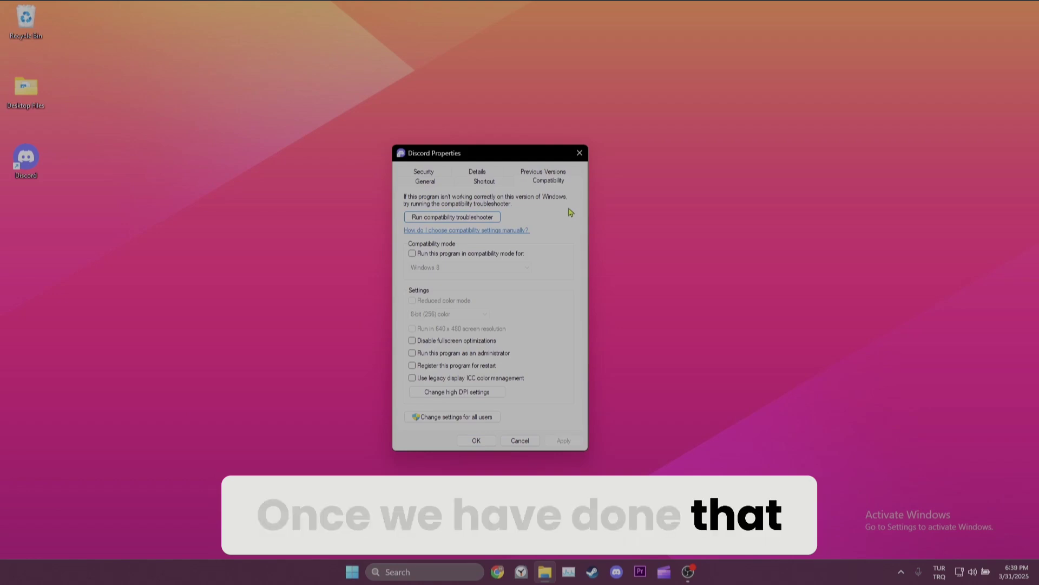
pyautogui.click(433, 354)
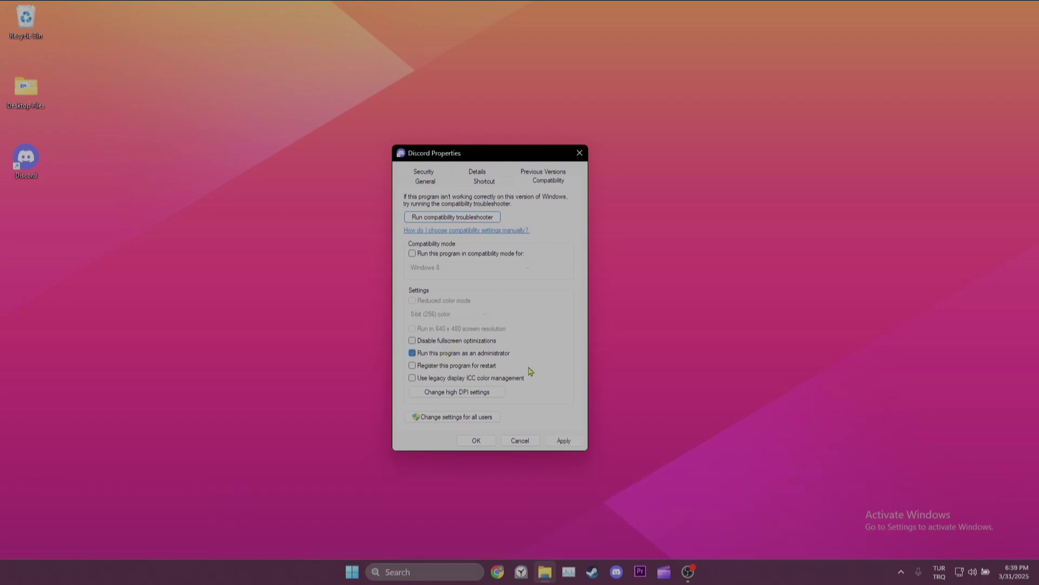
pyautogui.click(568, 440)
pyautogui.click(477, 441)
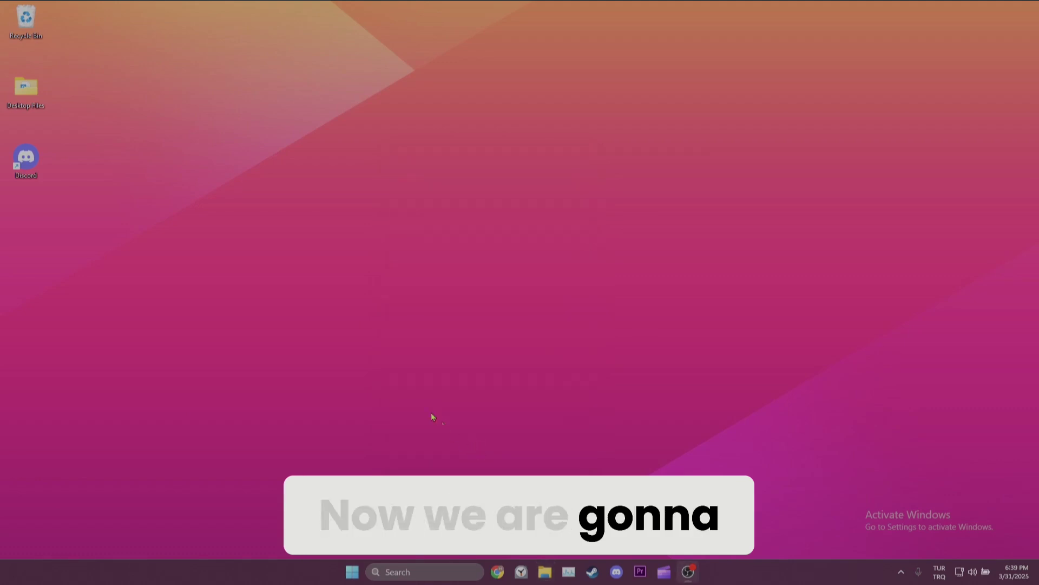
# - Launch Discord from the desktop shortcut and go to Game Overlay in User Settings
pyautogui.doubleClick(24, 163)
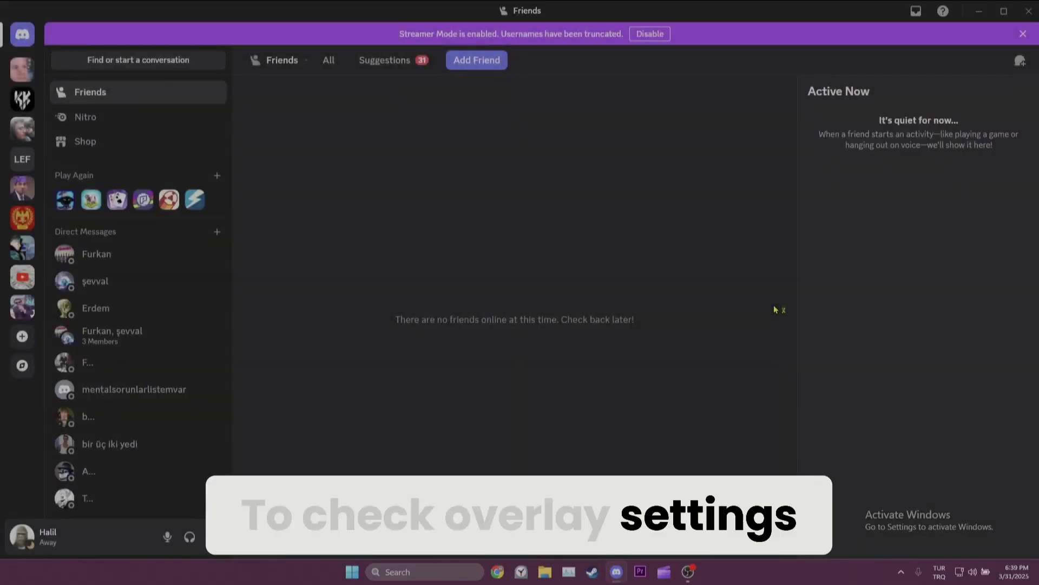
pyautogui.click(212, 534)
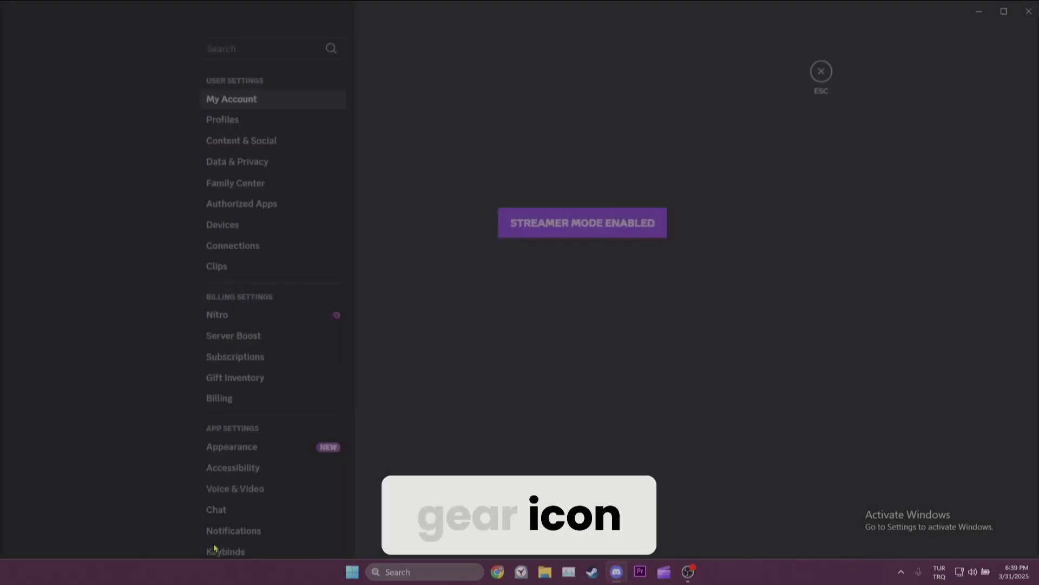
pyautogui.scroll(-5, 296, 304)
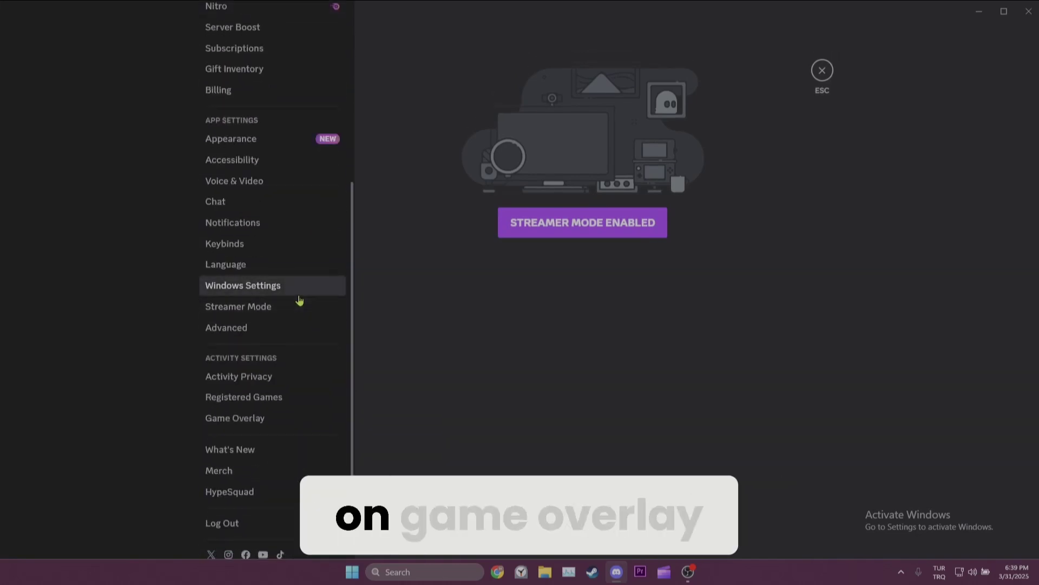
pyautogui.click(302, 424)
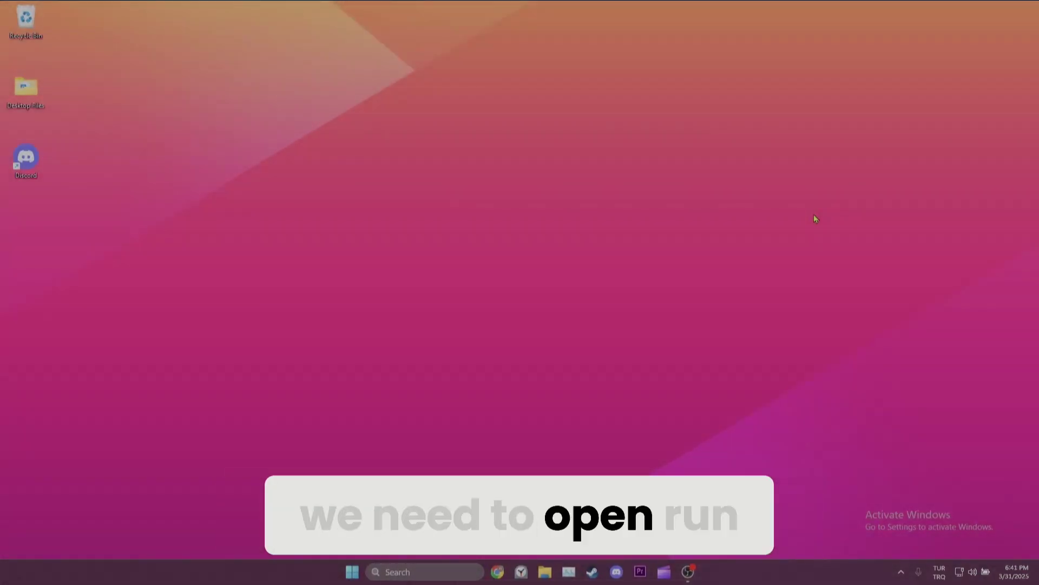
# - Run %appdata% to open the Roaming folder and select the discord folder
pyautogui.press('super+r')
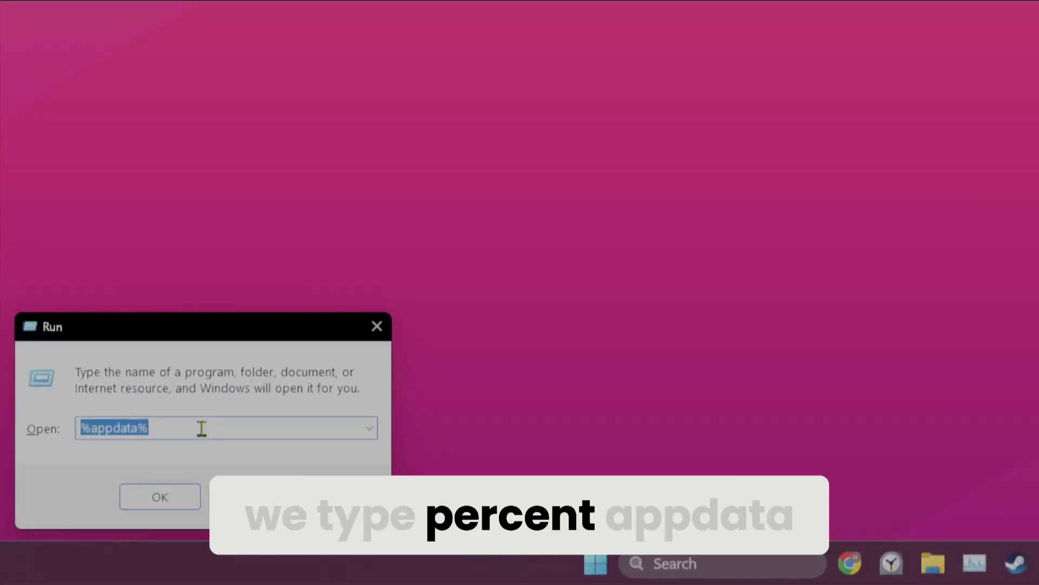
pyautogui.click(197, 495)
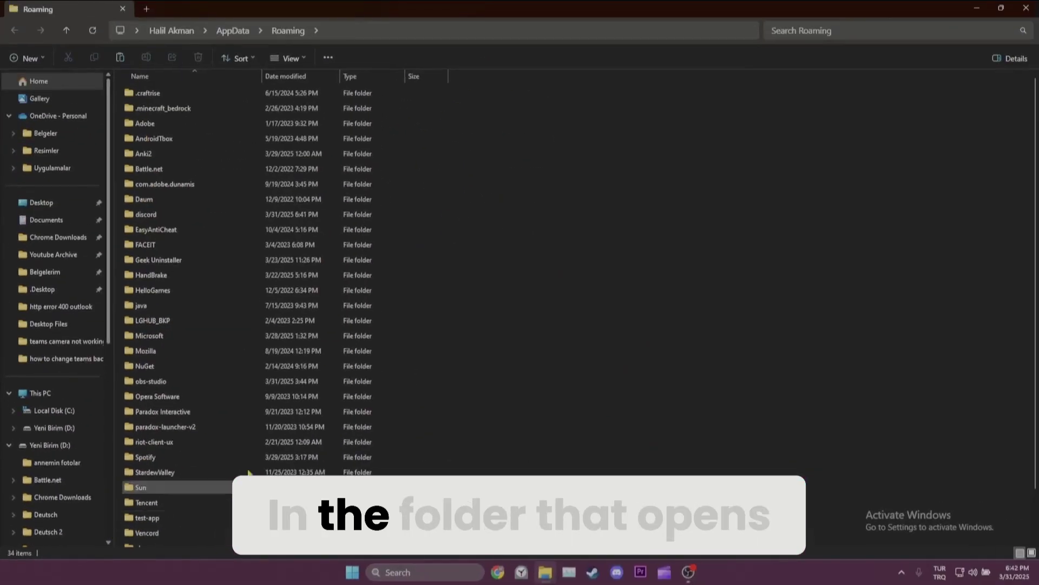
pyautogui.click(189, 214)
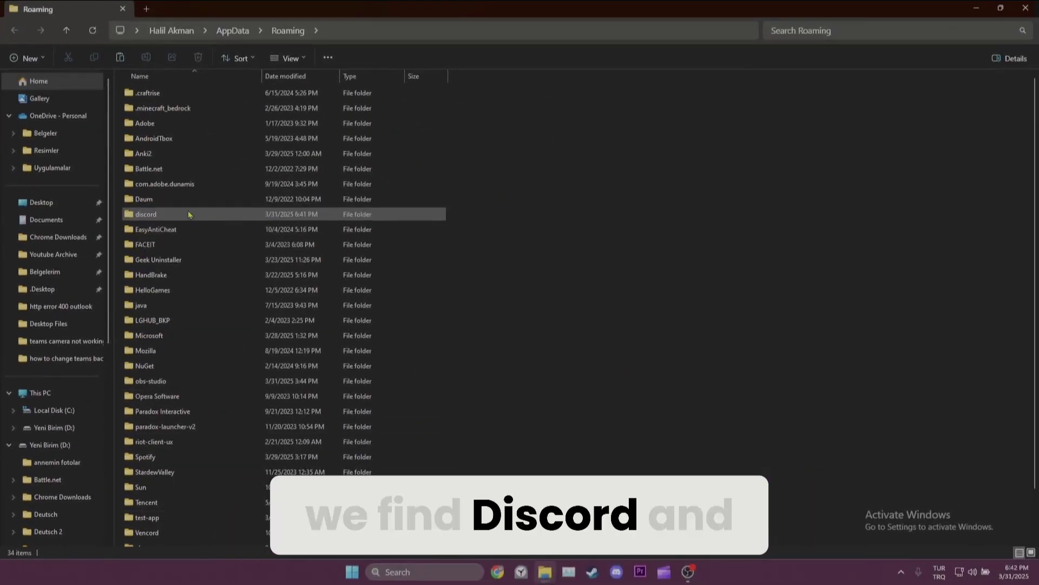
# - Delete the Cache folder inside the discord AppData folder
pyautogui.doubleClick(329, 295)
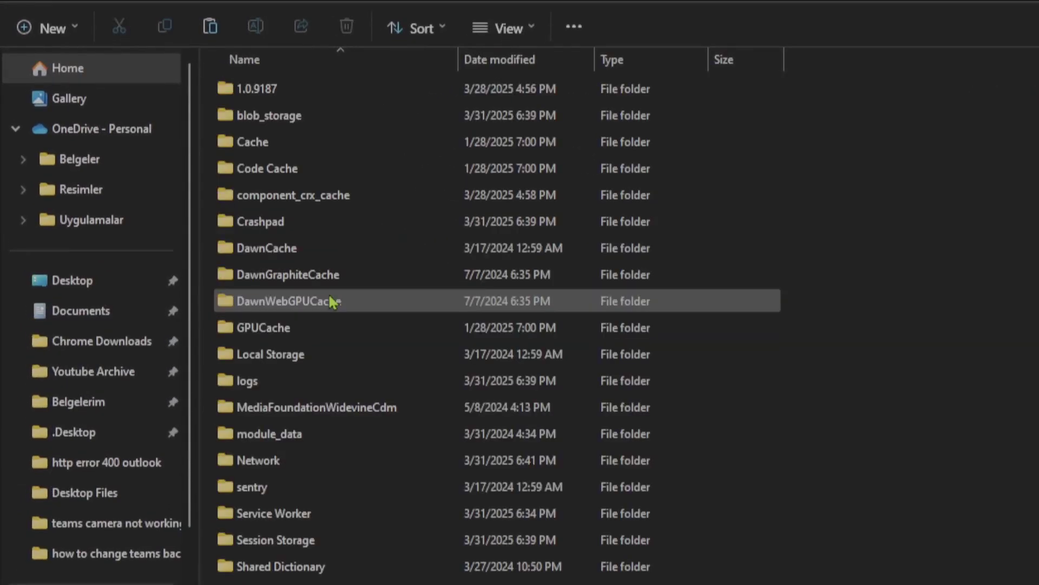
pyautogui.click(295, 148)
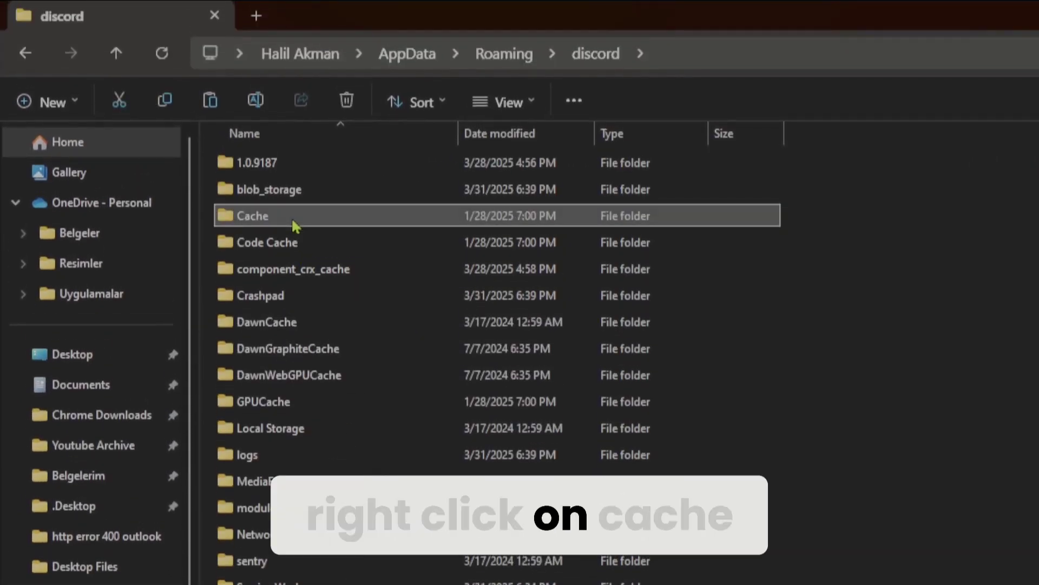
pyautogui.rightClick(295, 226)
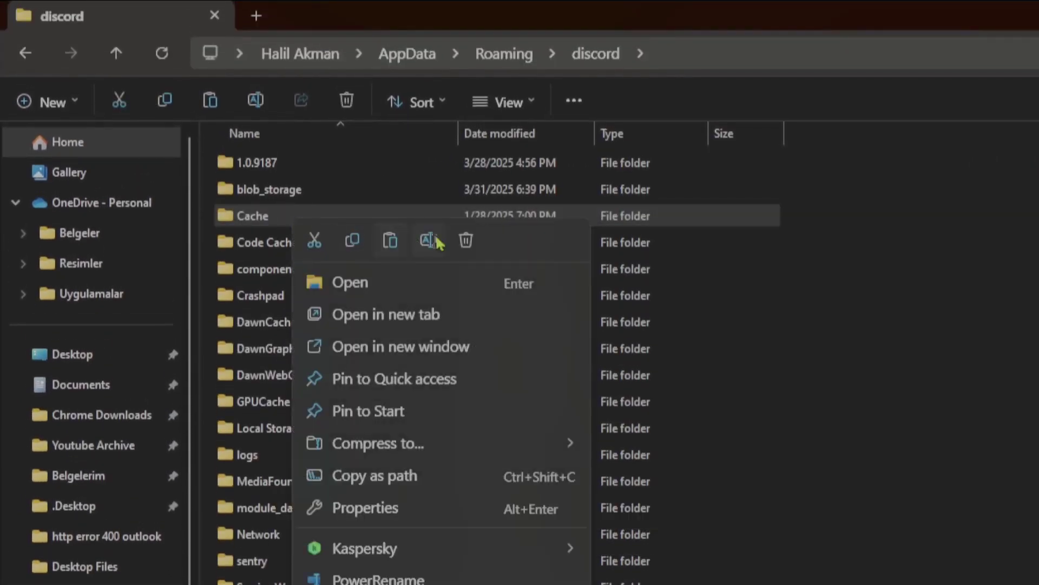
pyautogui.click(464, 241)
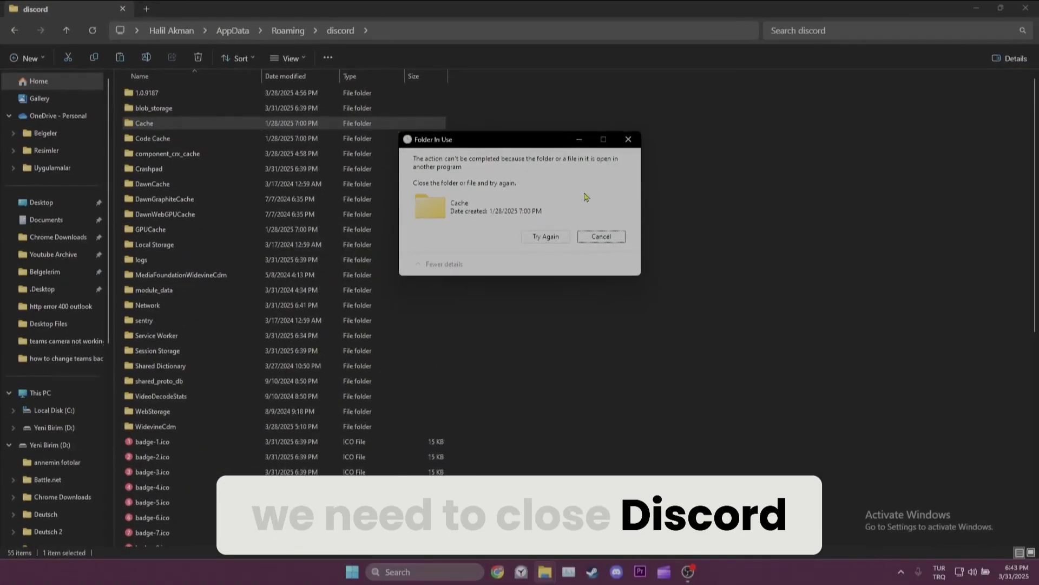
# - Close Discord from the hidden tray apps, then retry deleting Cache
pyautogui.click(901, 572)
pyautogui.click(859, 385)
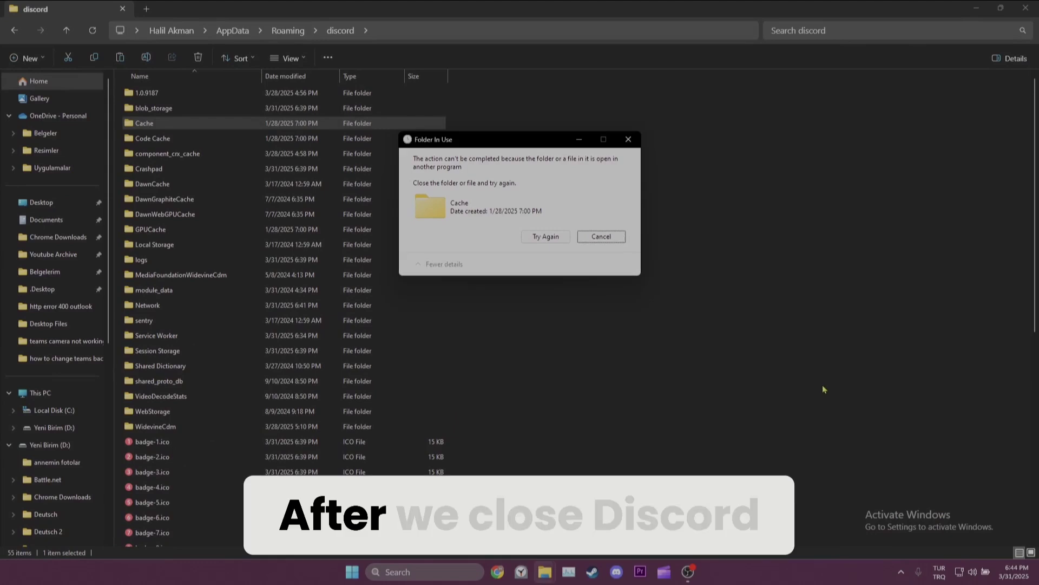
pyautogui.click(561, 235)
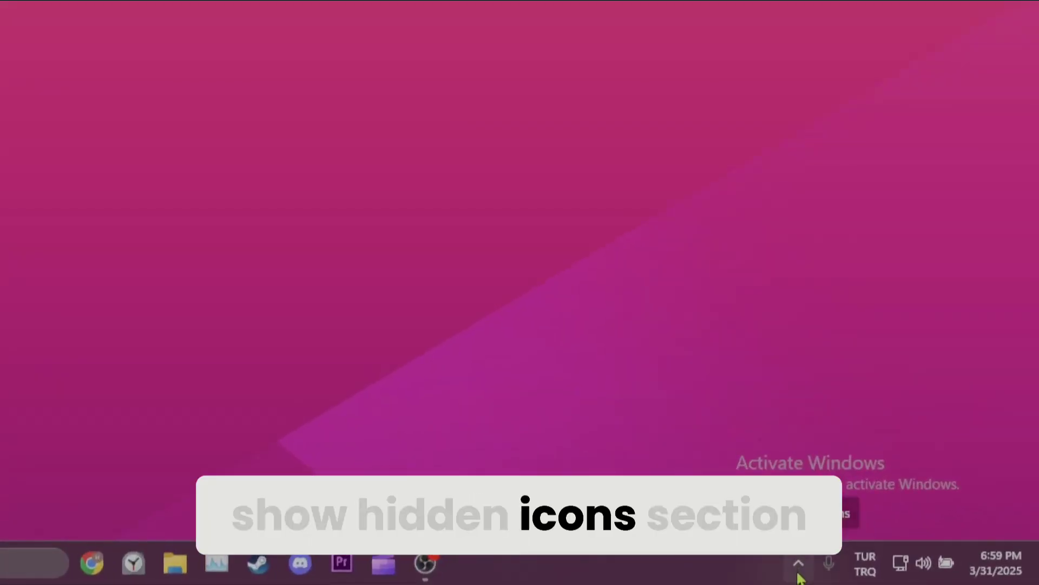
# - Quit Discord from its tray icon menu, then bring up the Windows Run dialog
pyautogui.click(799, 564)
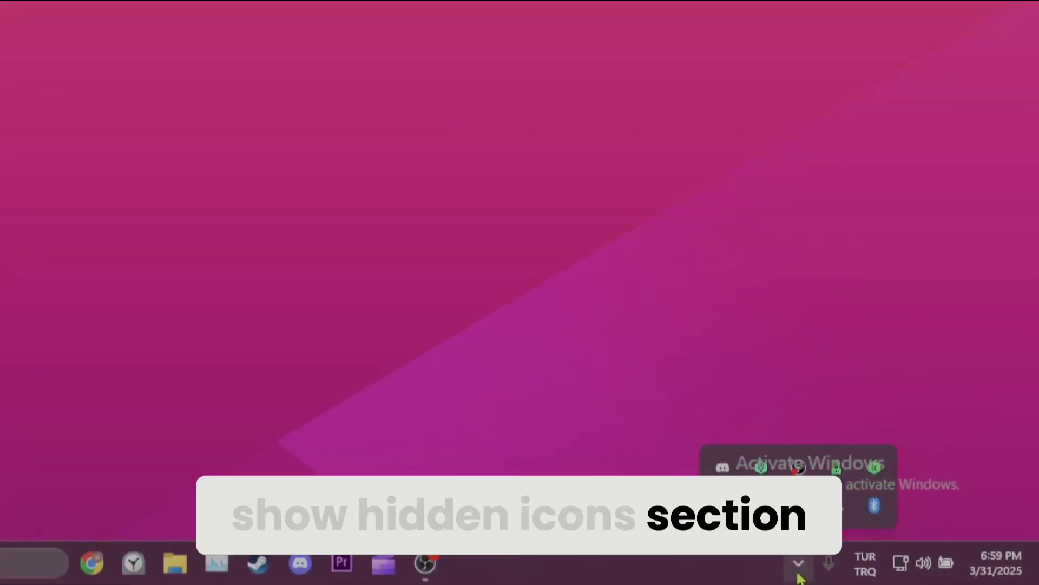
pyautogui.rightClick(723, 467)
pyautogui.click(746, 442)
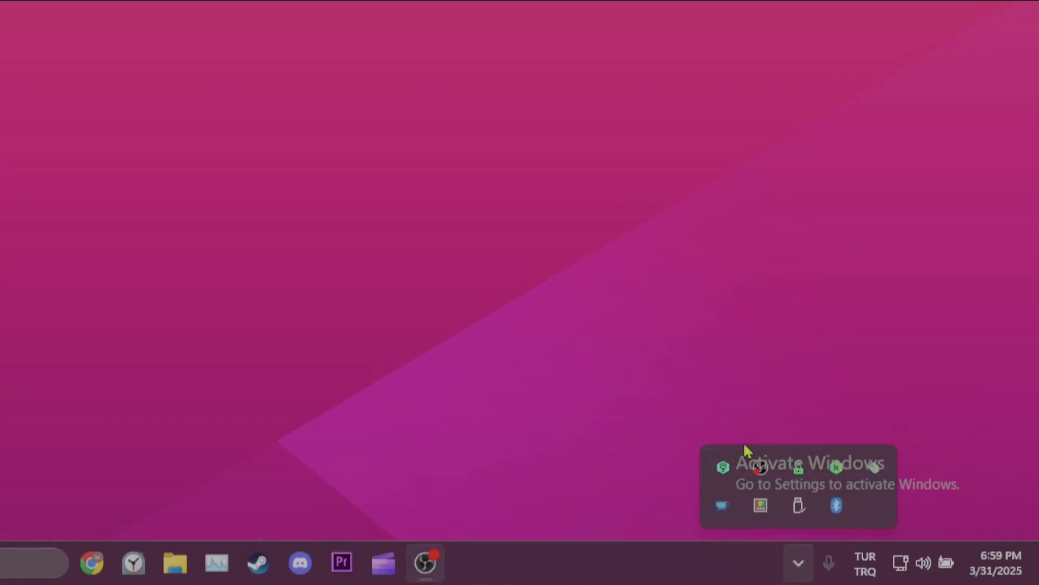
pyautogui.click(799, 565)
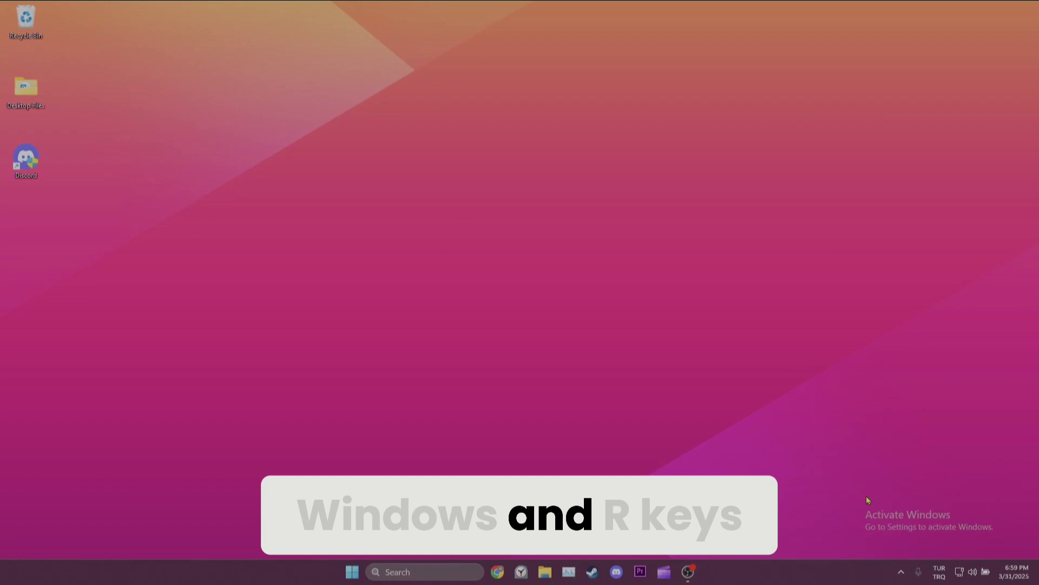
pyautogui.press('super+r')
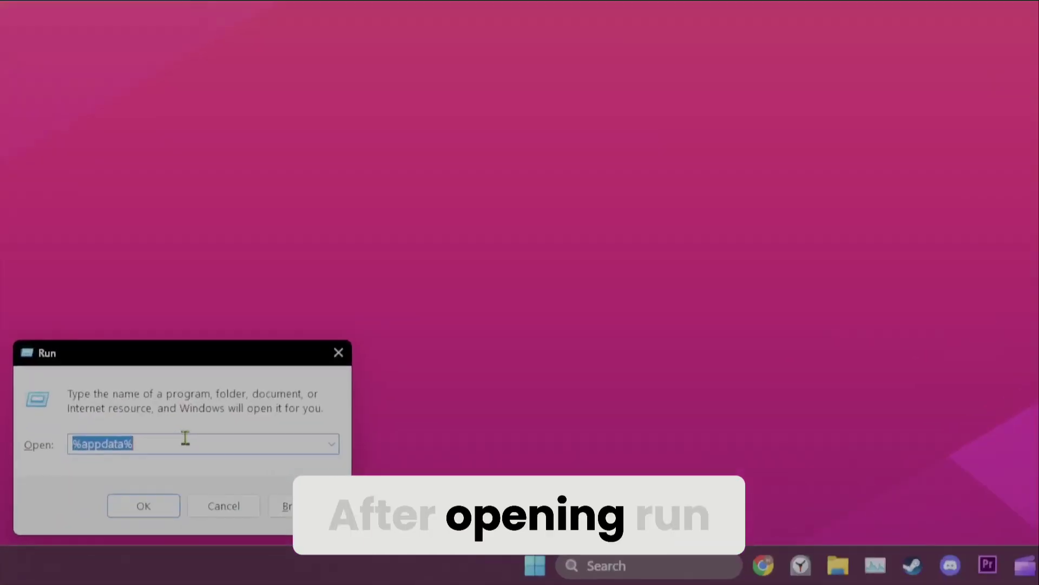
# - Run %appdata%, open the discord folder, and select its settings.json file
pyautogui.click(185, 437)
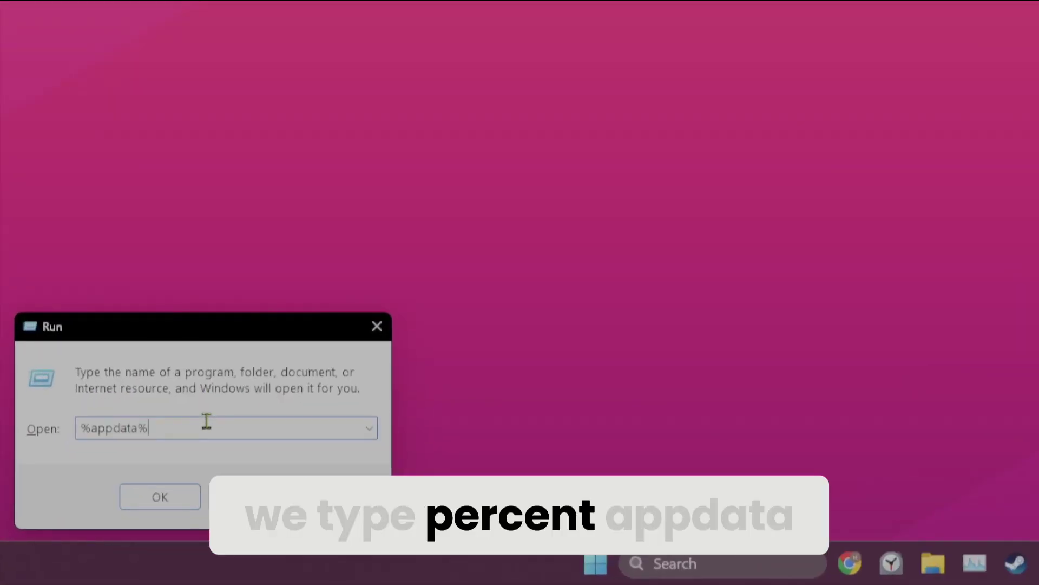
pyautogui.click(187, 490)
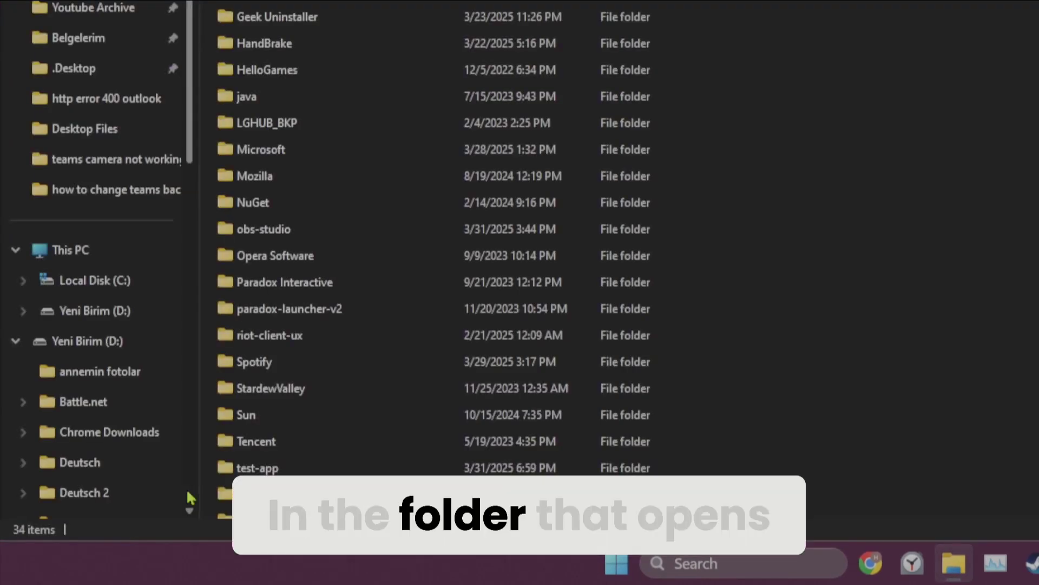
pyautogui.doubleClick(313, 294)
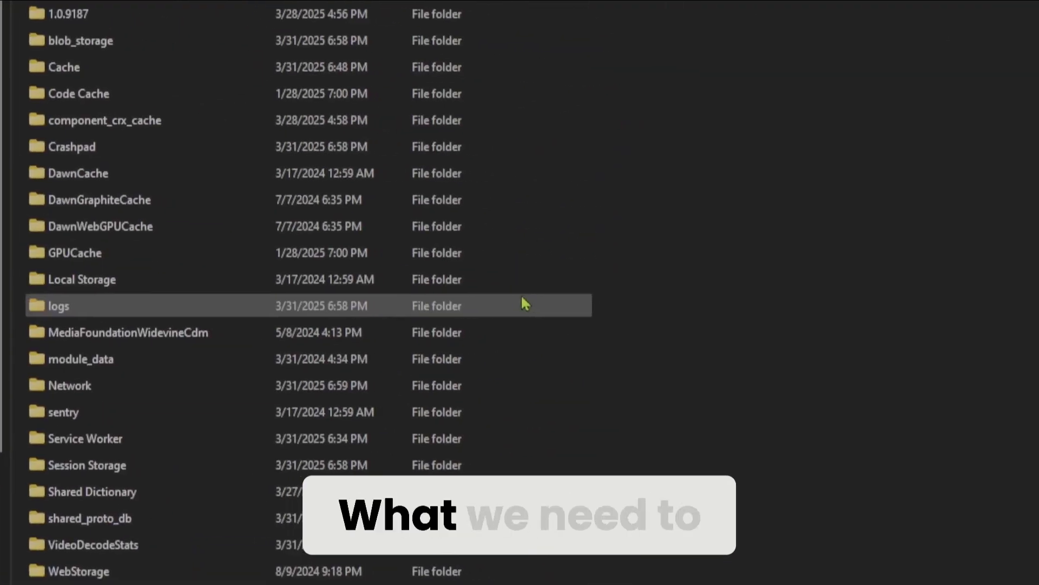
pyautogui.press('s')
pyautogui.press('s')
pyautogui.press('s')
pyautogui.press('s')
pyautogui.press('s')
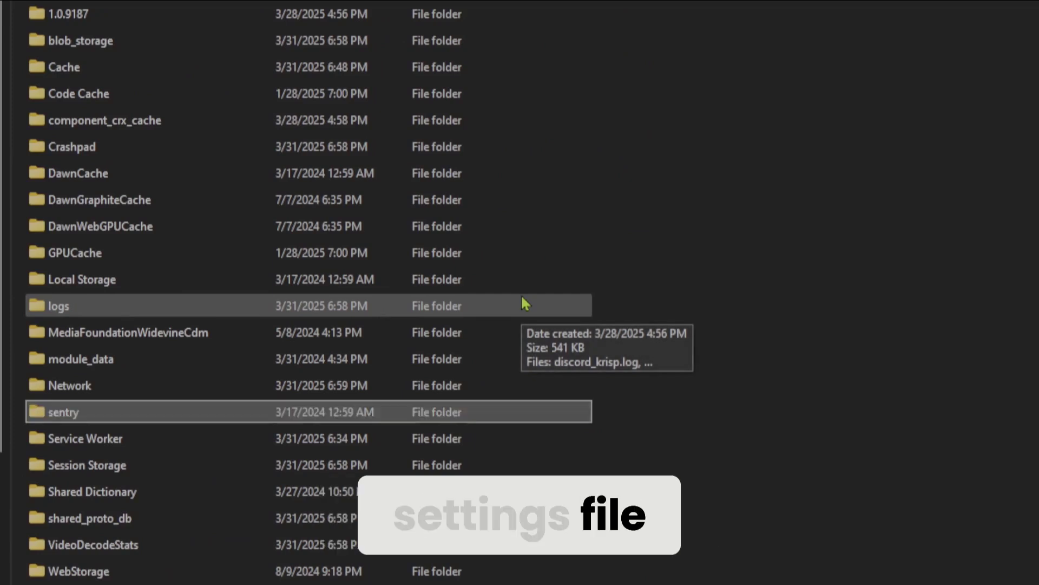
pyautogui.press('s')
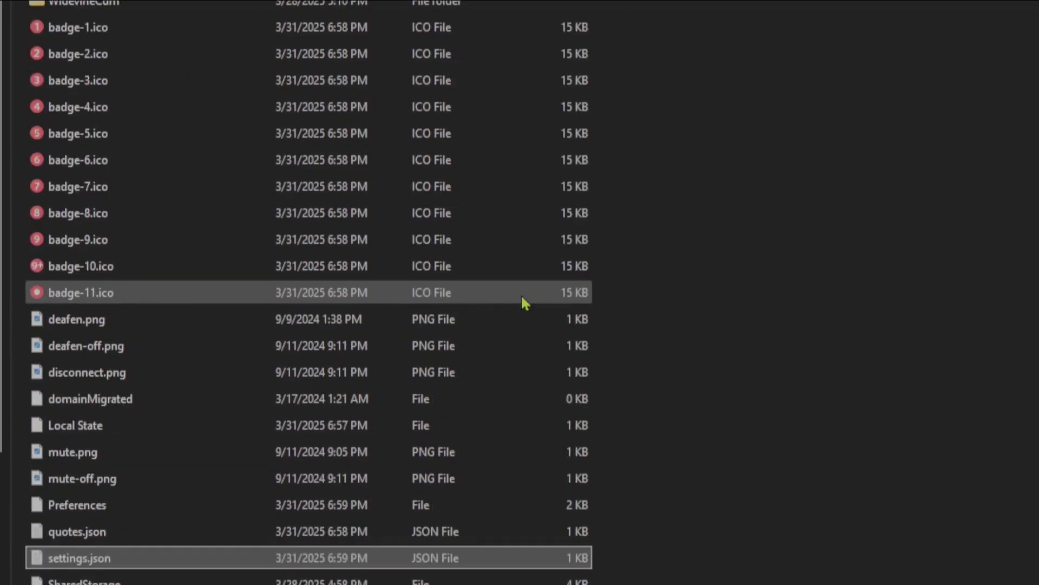
pyautogui.click(197, 558)
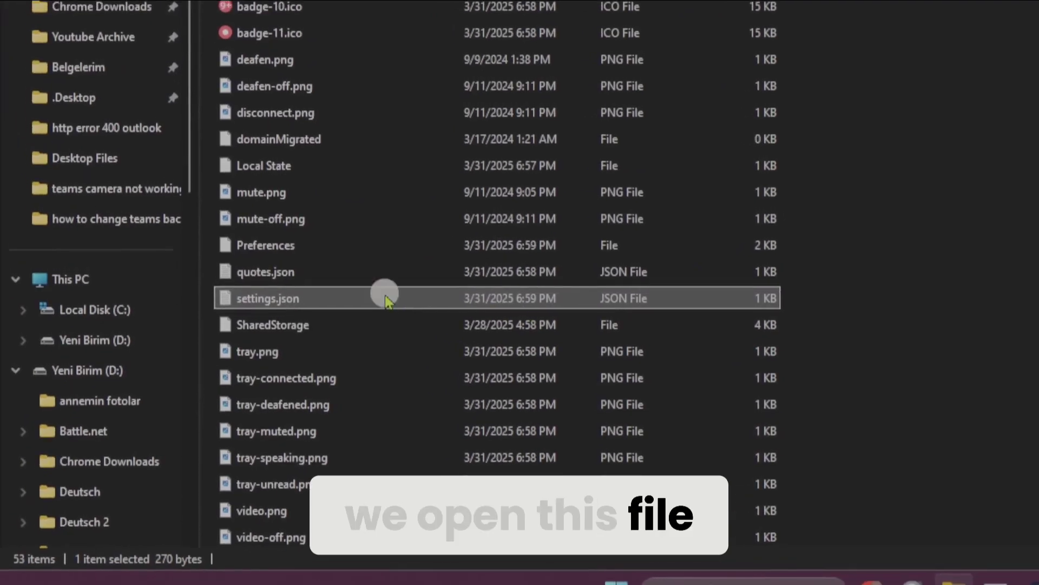
# - Add a comma and paste the DANGEROUS_ENABLE_DEVTOOLS_ONLY_ENABLE_IF_YOU_KNOW_WHAT_YOURE_DOING: true line into settings.json
pyautogui.doubleClick(386, 297)
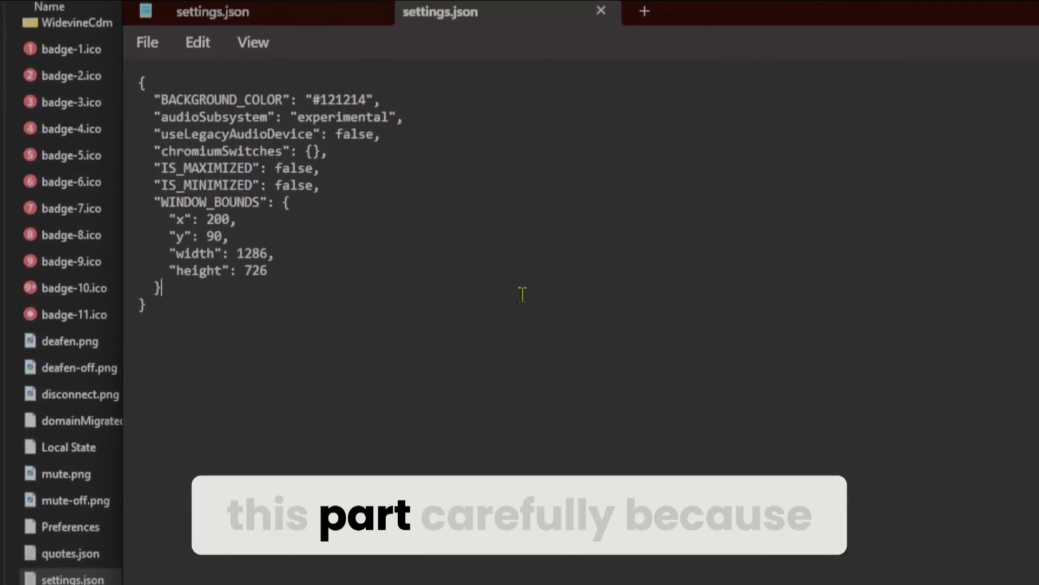
pyautogui.write(',')
pyautogui.press('Return')
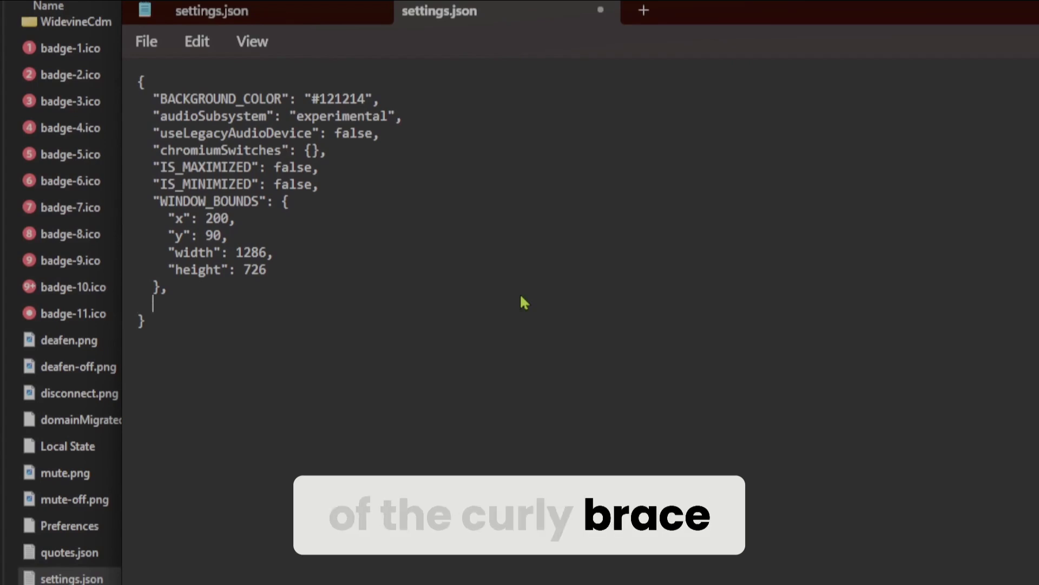
pyautogui.press('super+v')
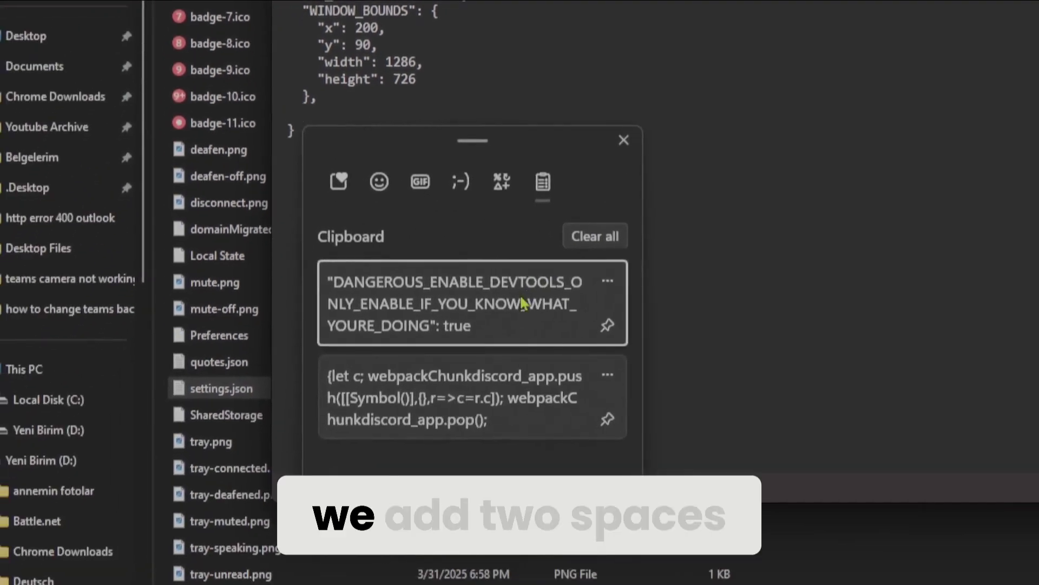
pyautogui.click(383, 493)
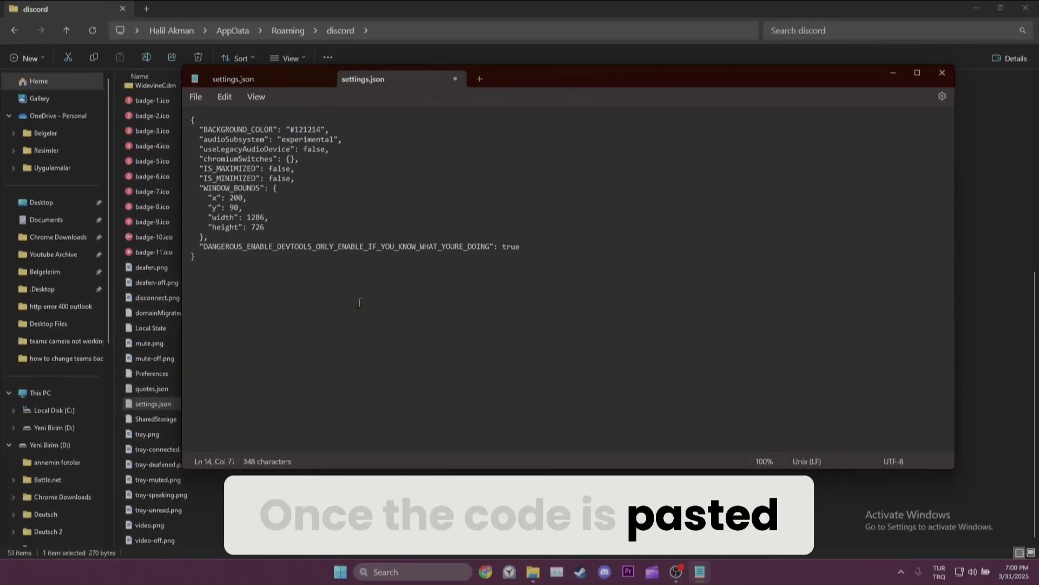
# - Save settings.json from the File menu and close Notepad
pyautogui.click(195, 97)
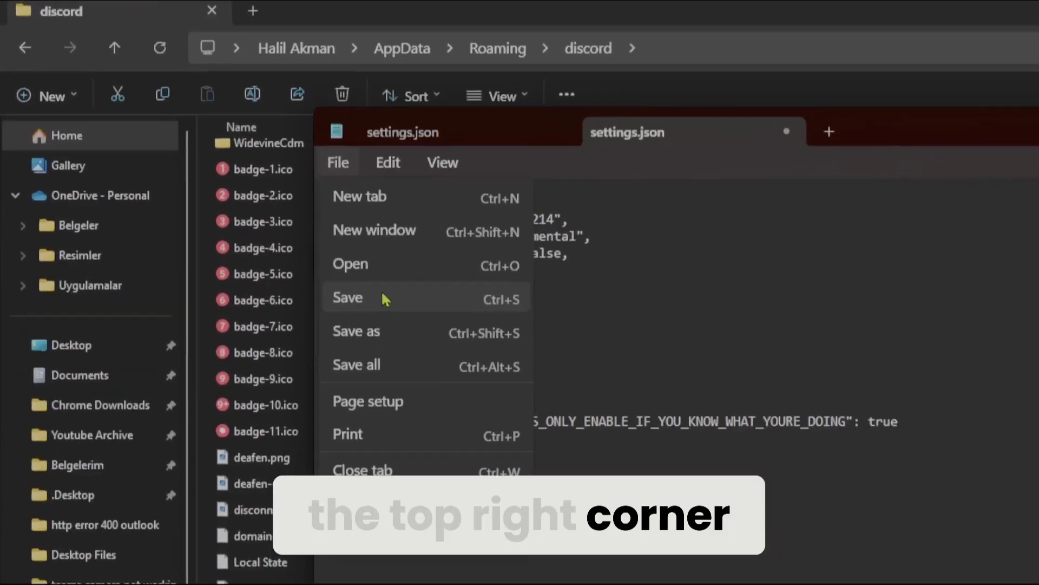
pyautogui.click(222, 174)
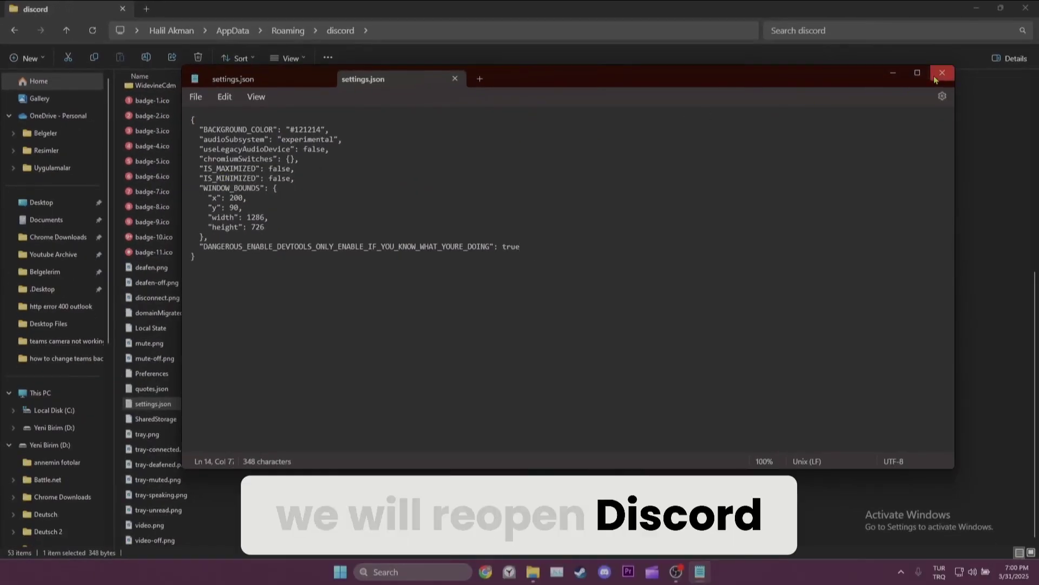
pyautogui.click(941, 73)
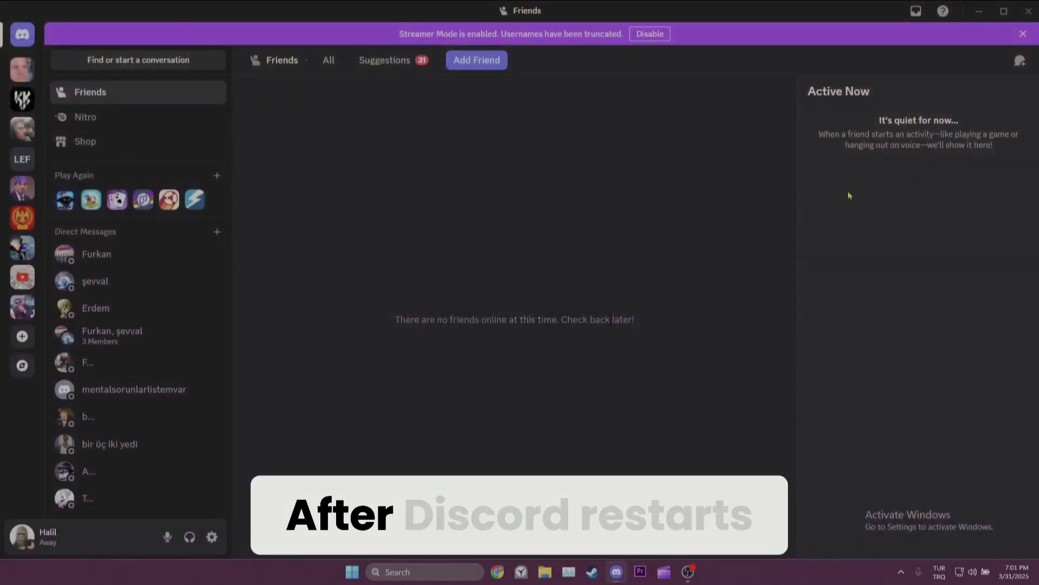
# - Open DevTools with Ctrl+Shift+I and run the pasted webpack experiments script in the Console
pyautogui.hotkey('ctrl', 'shift', 'i')
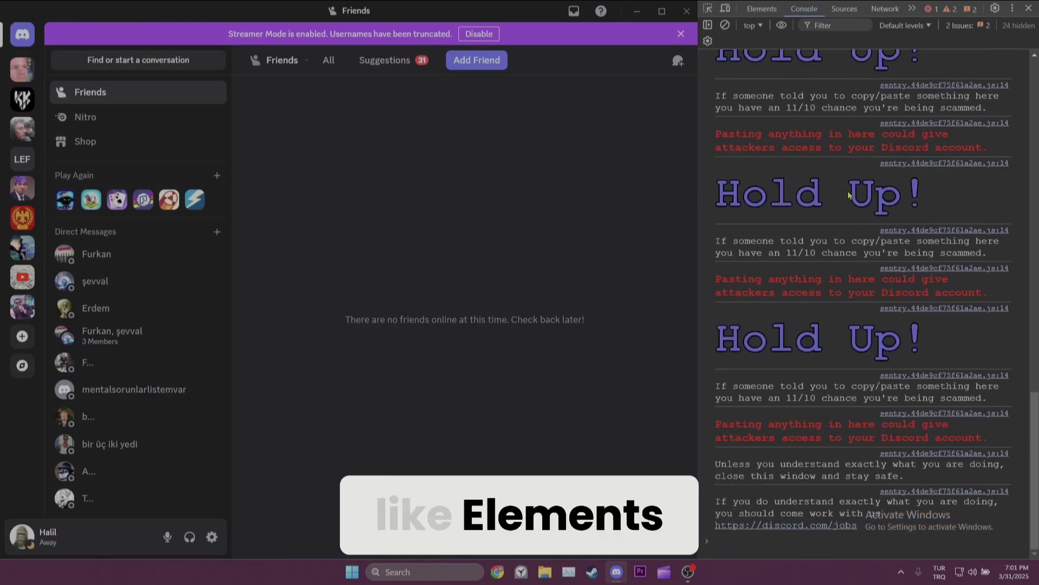
pyautogui.press('super+v')
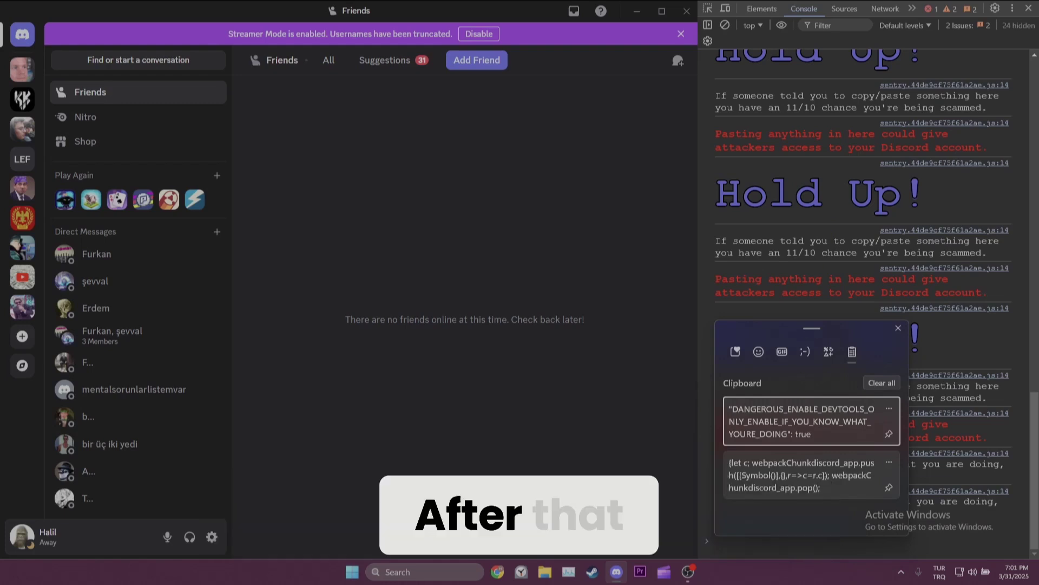
pyautogui.click(791, 469)
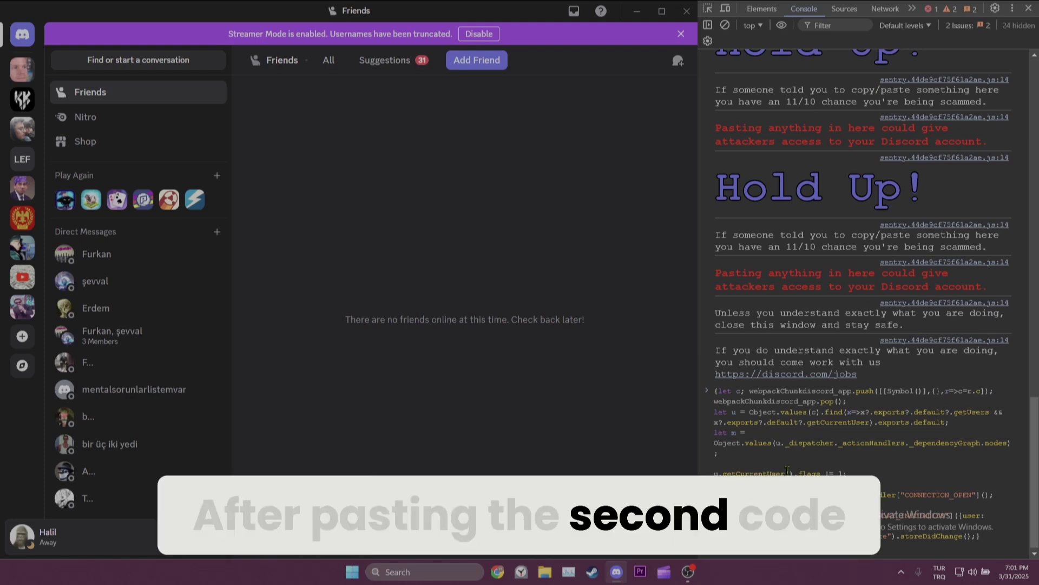
pyautogui.press('Return')
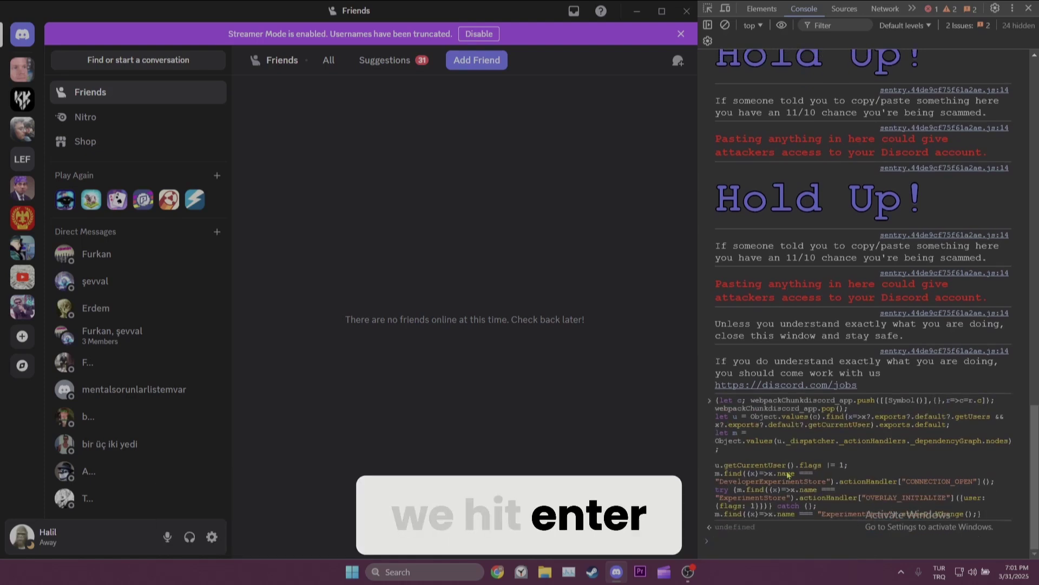
# - Close the developer console and open the Developer Only Experiments page in User Settings
pyautogui.click(212, 536)
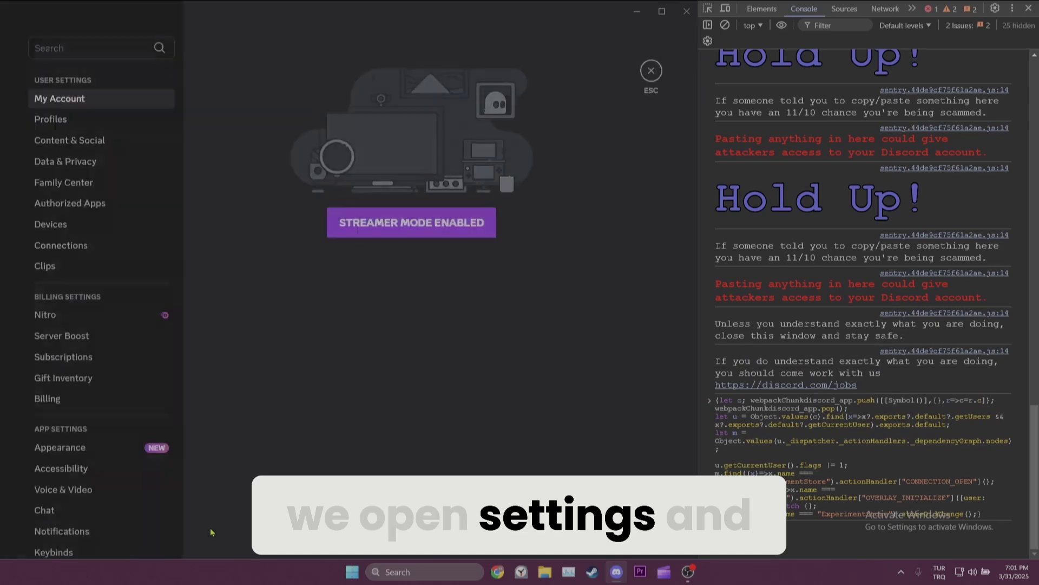
pyautogui.scroll(-8, 154, 409)
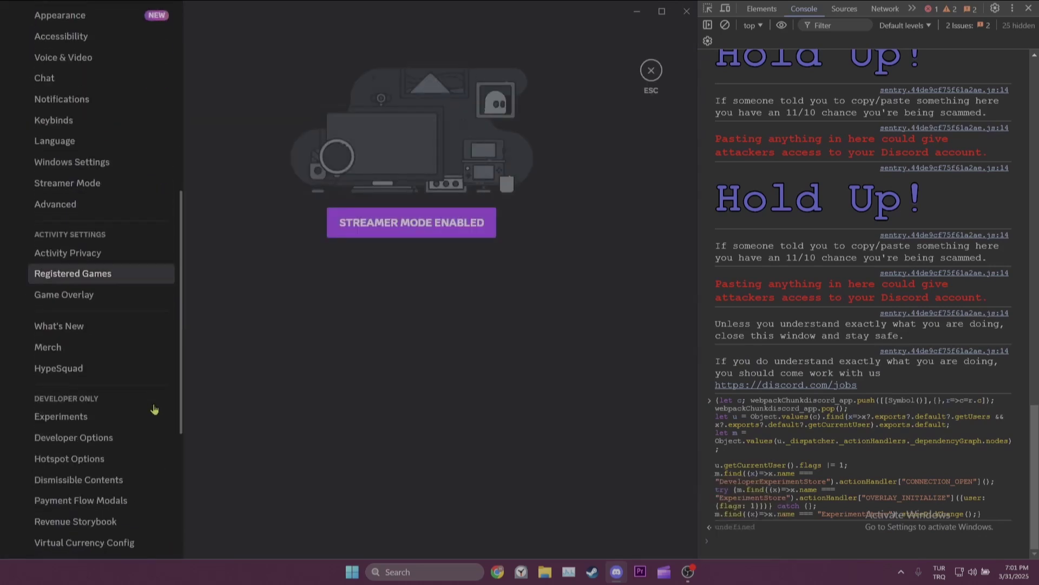
pyautogui.scroll(-1, 155, 410)
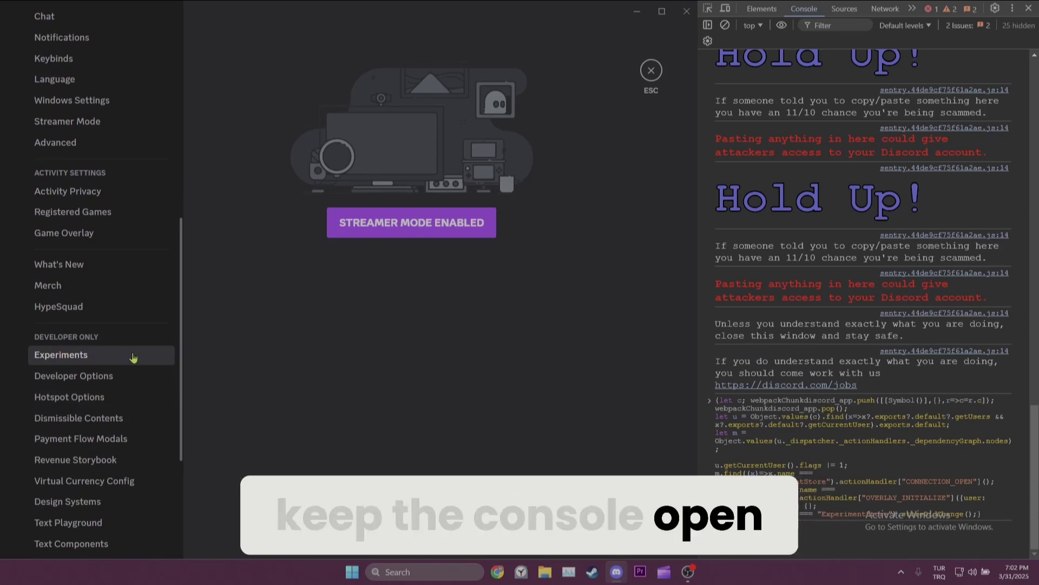
pyautogui.click(1028, 8)
pyautogui.click(298, 359)
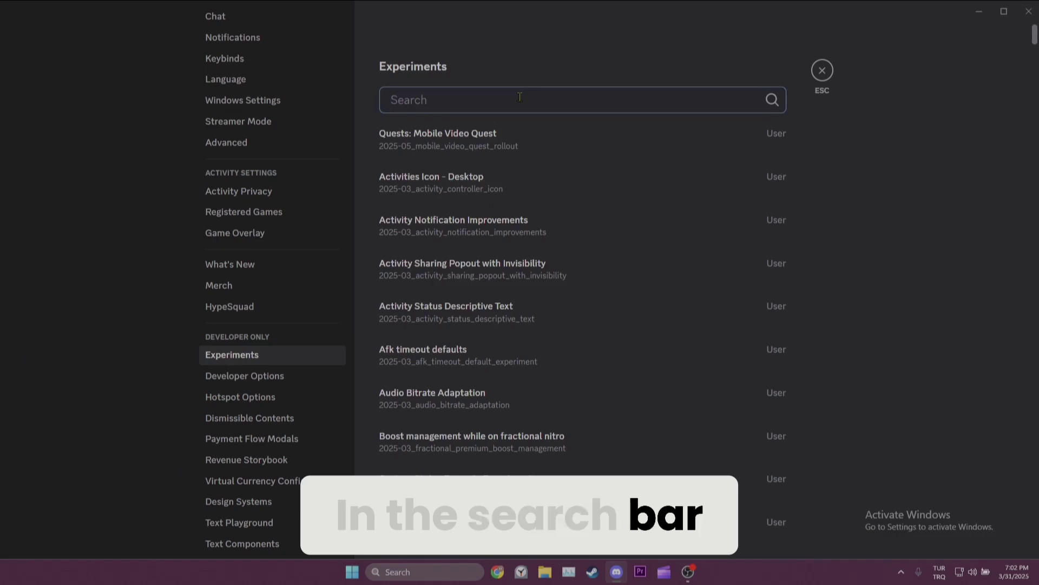
# - Search 'Overlay' and set Overlay V3 Shared Context OOP's bucket override to Treatment 1
pyautogui.write('Overlay')
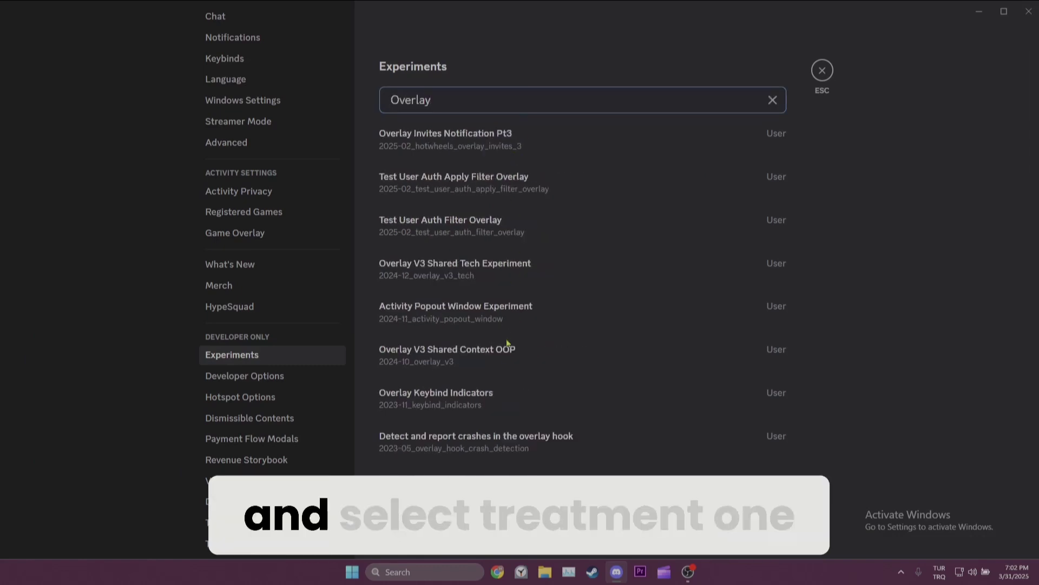
pyautogui.click(505, 358)
pyautogui.click(513, 404)
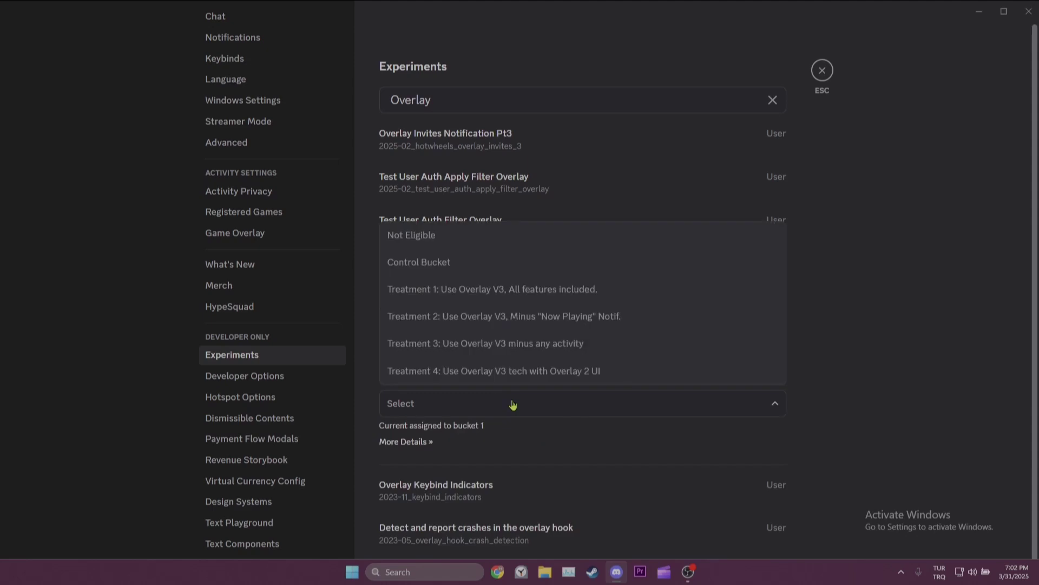
pyautogui.click(512, 290)
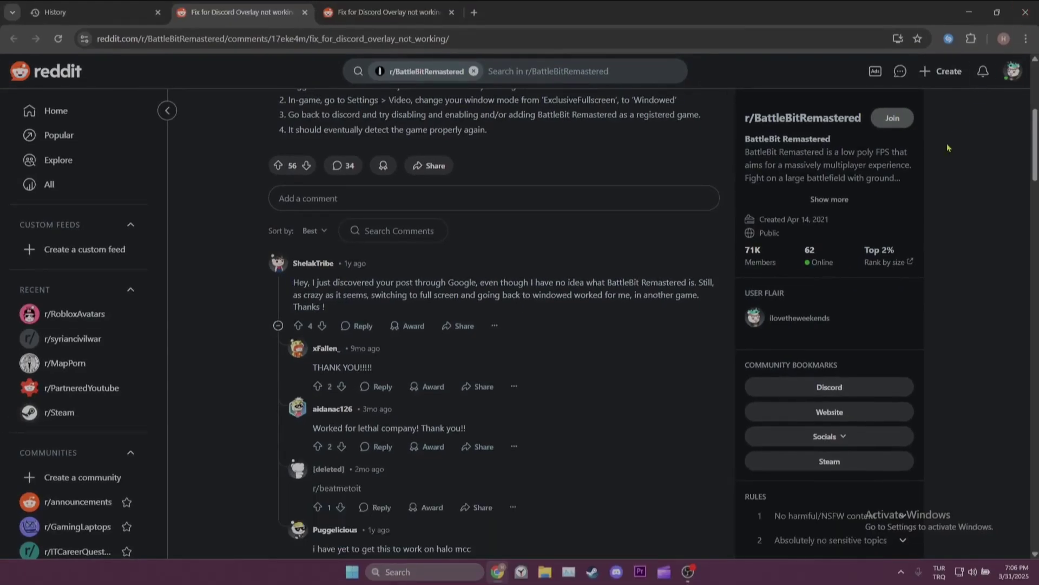
# - Close the Chrome window showing the Reddit thread about the Discord overlay fix
pyautogui.click(1025, 12)
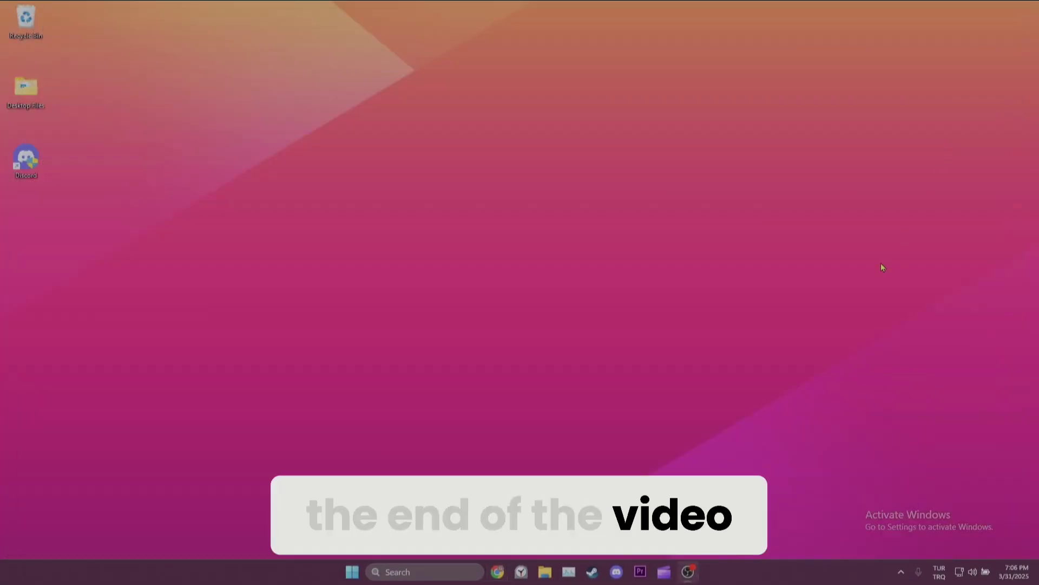